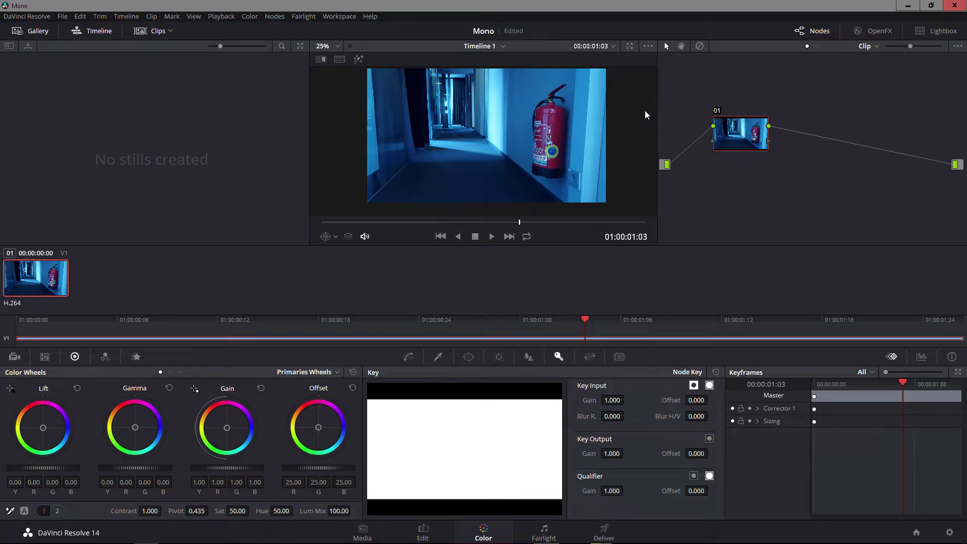
- Pan the corridor image in the viewer and move node 01 higher in the node graph
{"action": "left_click_drag", "start_coordinate": [619, 127], "coordinate": [604, 133]}
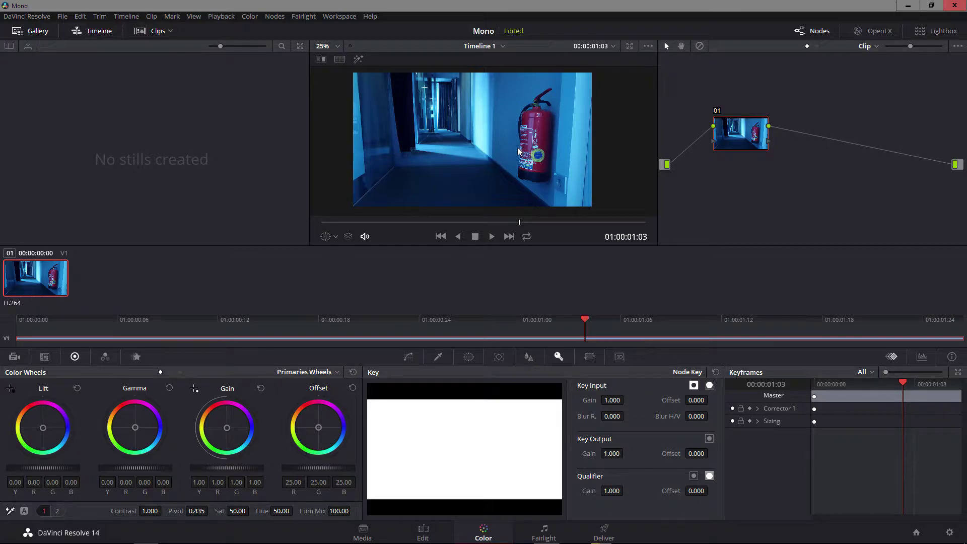
{"action": "left_click_drag", "start_coordinate": [739, 127], "coordinate": [735, 105]}
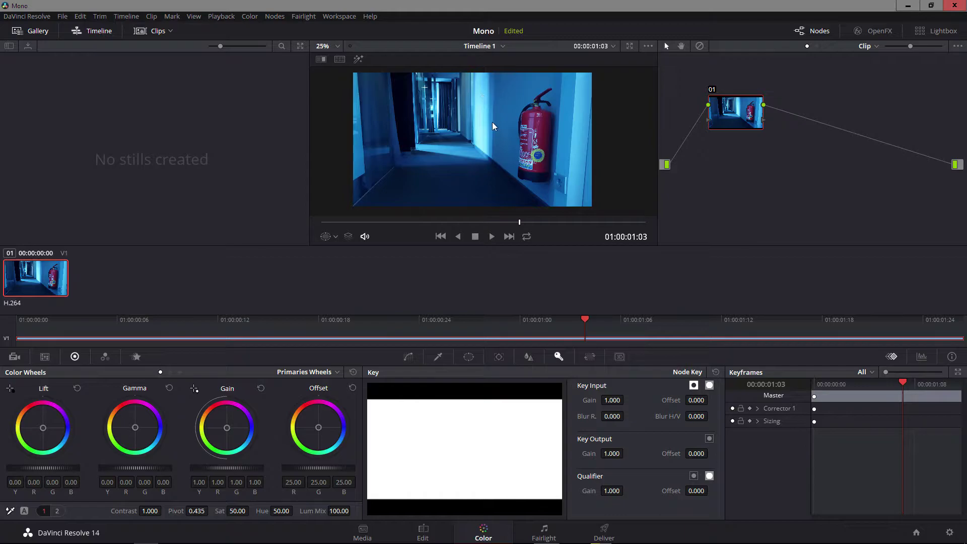
{"action": "scroll", "coordinate": [489, 141], "scroll_direction": "up", "scroll_amount": 2}
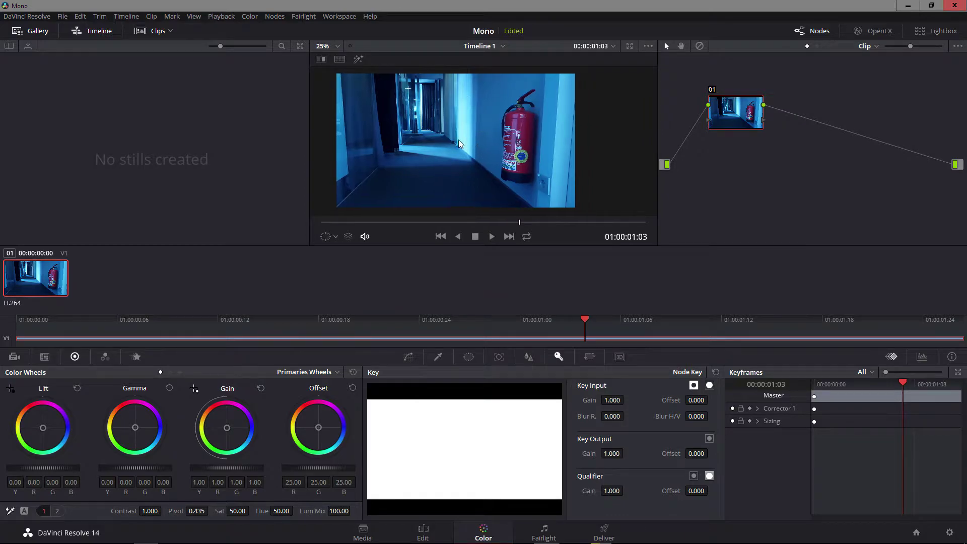
{"action": "scroll", "coordinate": [475, 152], "scroll_direction": "up", "scroll_amount": 2}
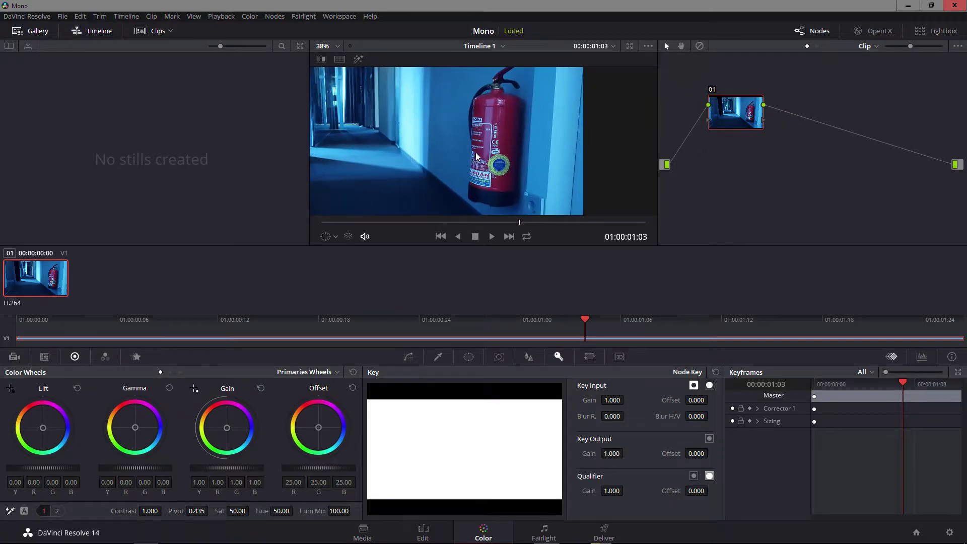
{"action": "scroll", "coordinate": [478, 153], "scroll_direction": "down", "scroll_amount": 1}
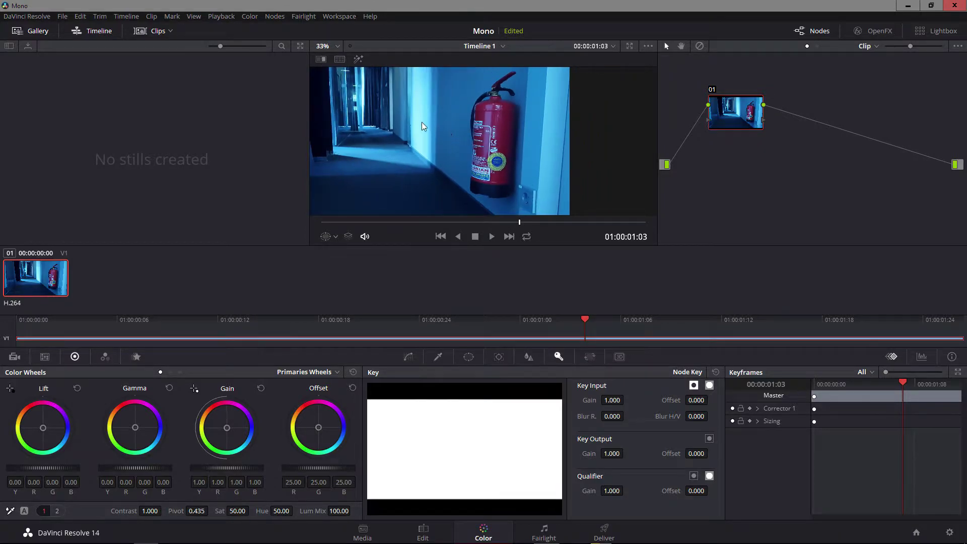
{"action": "left_click_drag", "start_coordinate": [422, 122], "coordinate": [408, 141]}
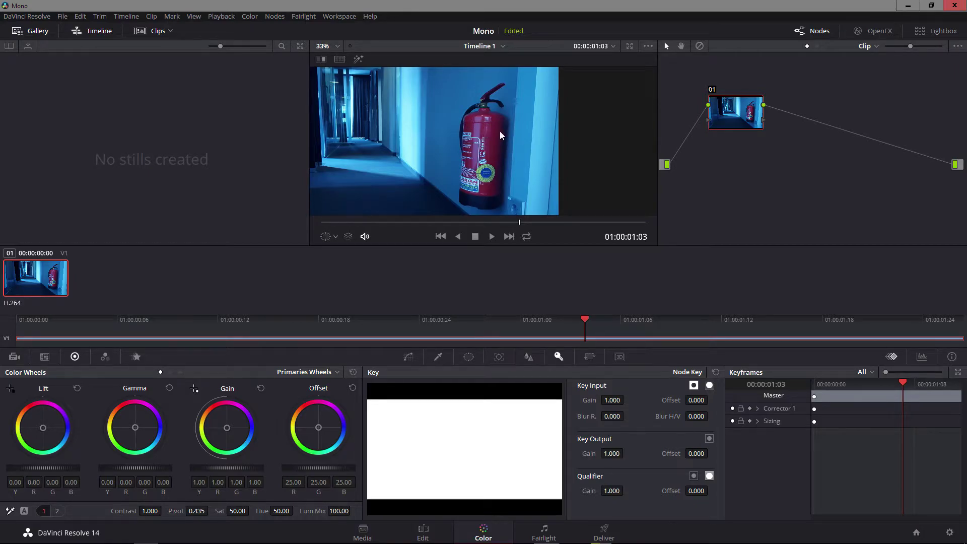
{"action": "scroll", "coordinate": [495, 150], "scroll_direction": "down", "scroll_amount": 2}
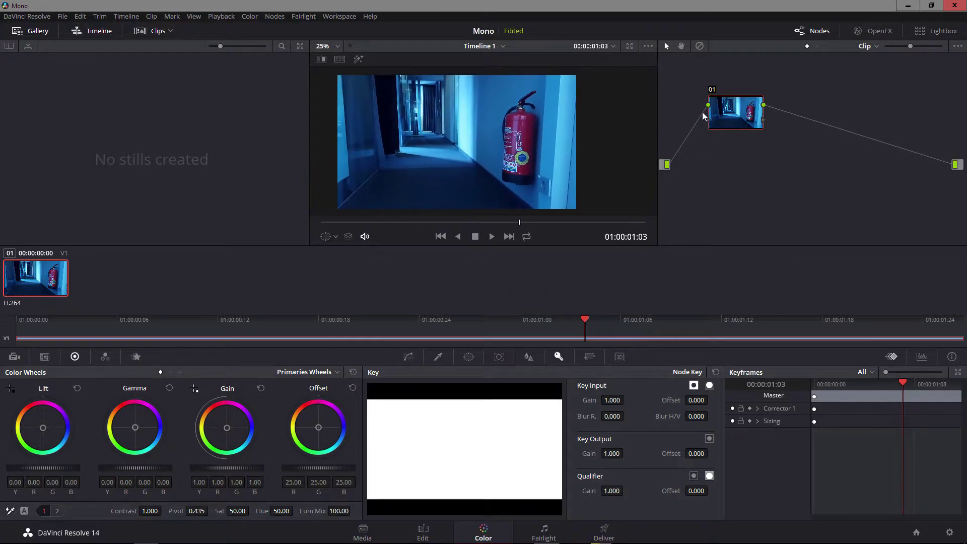
- Add a layer node to node 01, creating node 03 and a Layer Mixer, and arrange them neatly
{"action": "right_click", "coordinate": [747, 102]}
{"action": "mouse_move", "coordinate": [786, 132]}
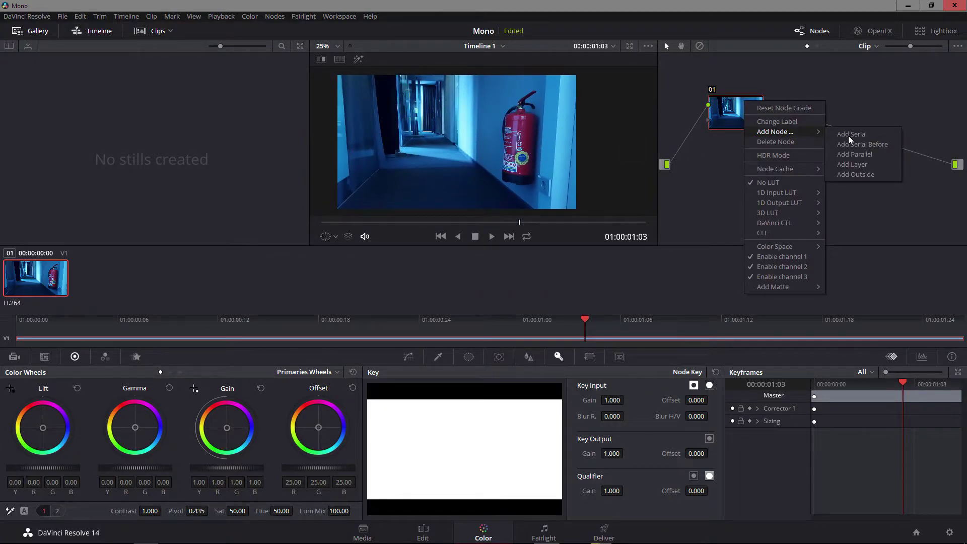
{"action": "left_click", "coordinate": [857, 163]}
{"action": "left_click_drag", "start_coordinate": [784, 116], "coordinate": [836, 127]}
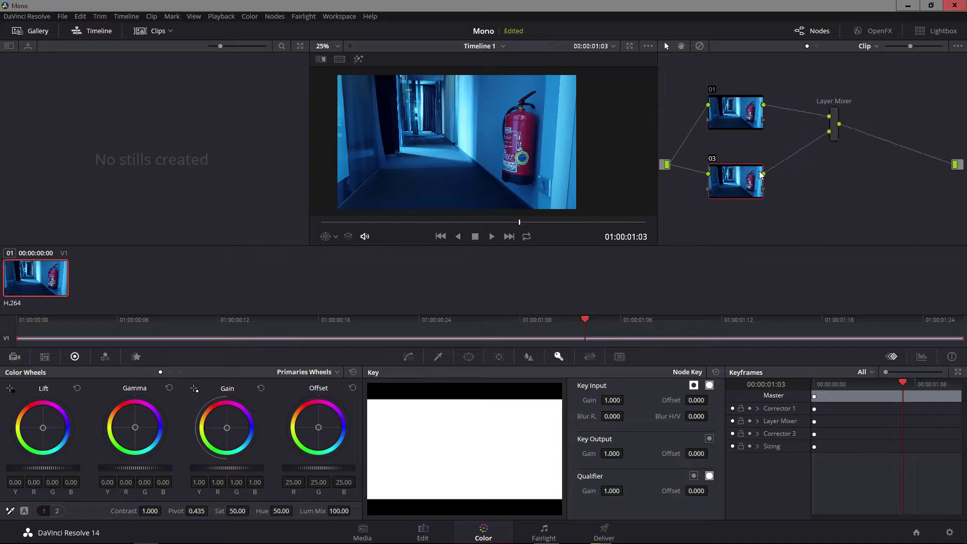
{"action": "left_click_drag", "start_coordinate": [745, 178], "coordinate": [723, 185]}
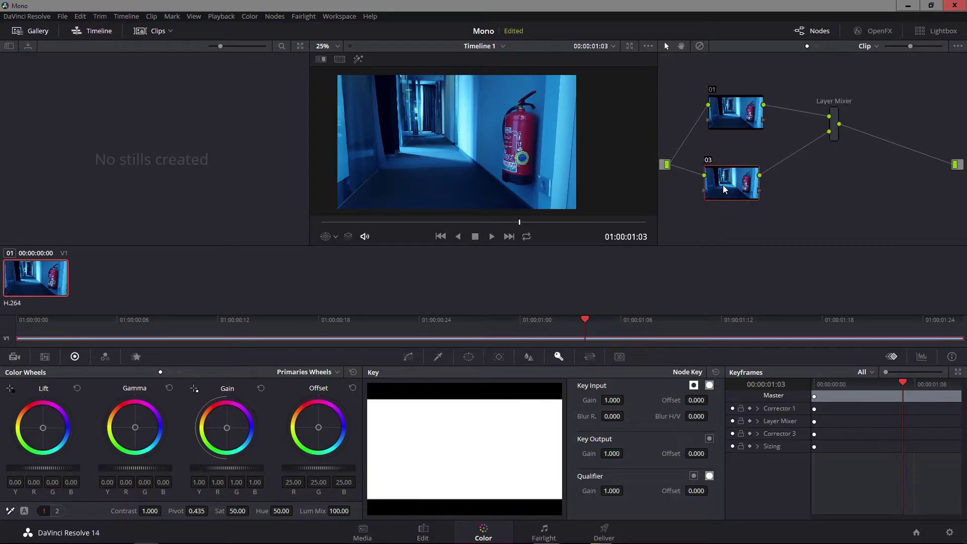
{"action": "left_click_drag", "start_coordinate": [734, 185], "coordinate": [736, 187]}
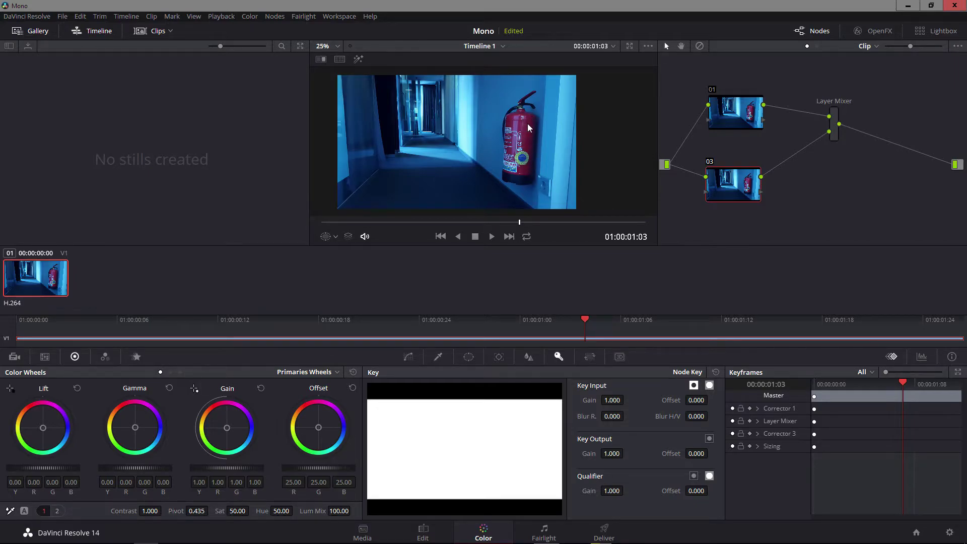
- Warm node 03's Gamma and Gain toward red, ending at Gain 1.81 red, 0.79 green, 0.68 blue
{"action": "key", "text": "ctrl+shift+w"}
{"action": "left_click_drag", "start_coordinate": [229, 439], "coordinate": [222, 414]}
{"action": "left_click_drag", "start_coordinate": [135, 427], "coordinate": [127, 420]}
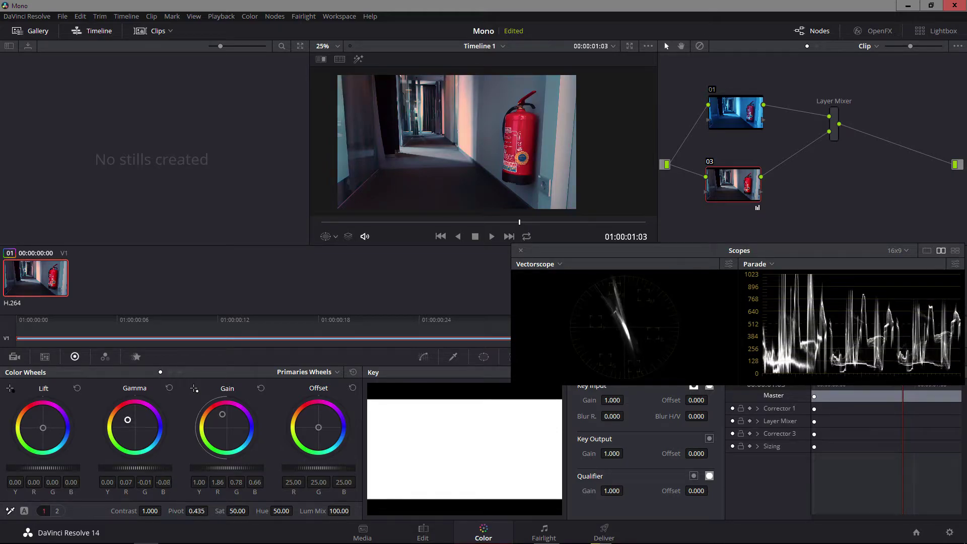
{"action": "left_click_drag", "start_coordinate": [43, 428], "coordinate": [42, 427]}
{"action": "left_click_drag", "start_coordinate": [128, 420], "coordinate": [125, 417]}
{"action": "left_click_drag", "start_coordinate": [222, 414], "coordinate": [223, 416]}
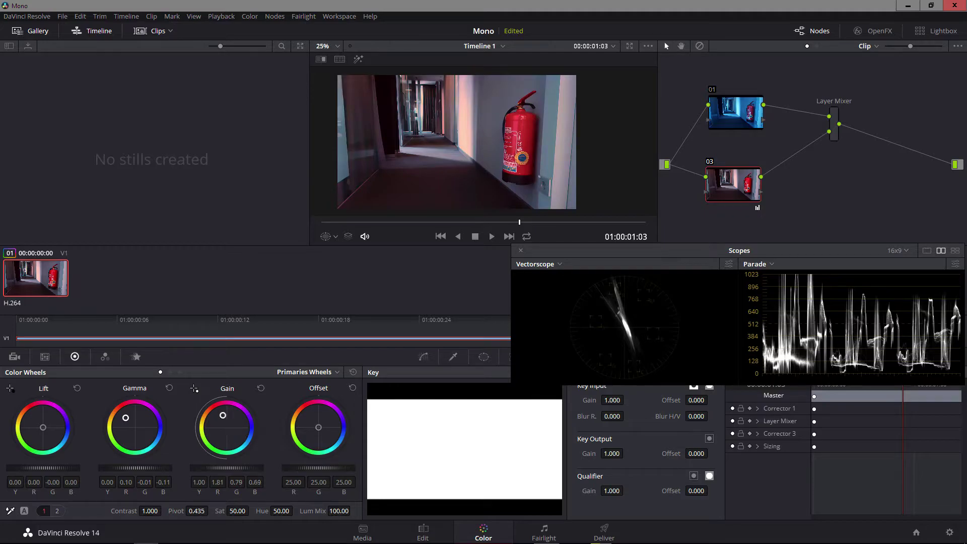
{"action": "left_click_drag", "start_coordinate": [223, 415], "coordinate": [222, 416]}
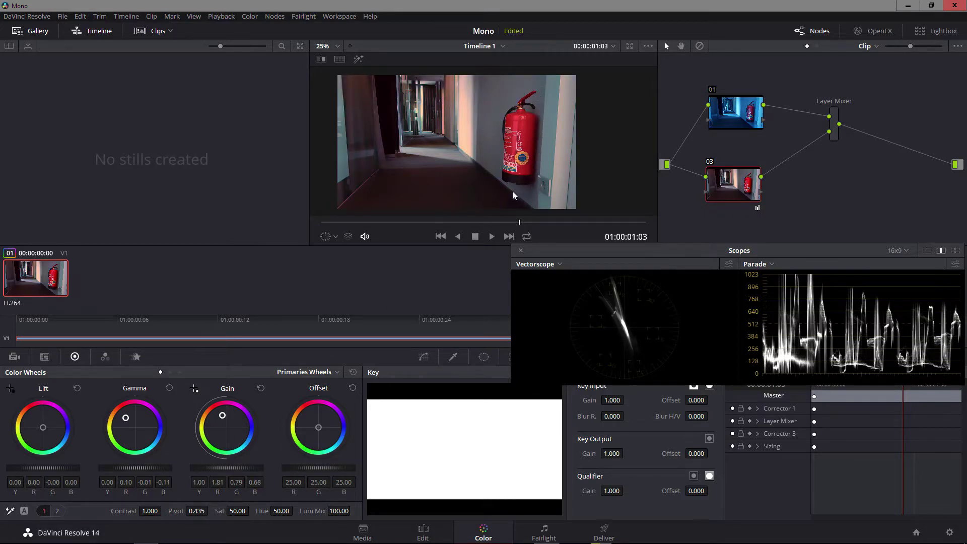
{"action": "left_click", "coordinate": [520, 251]}
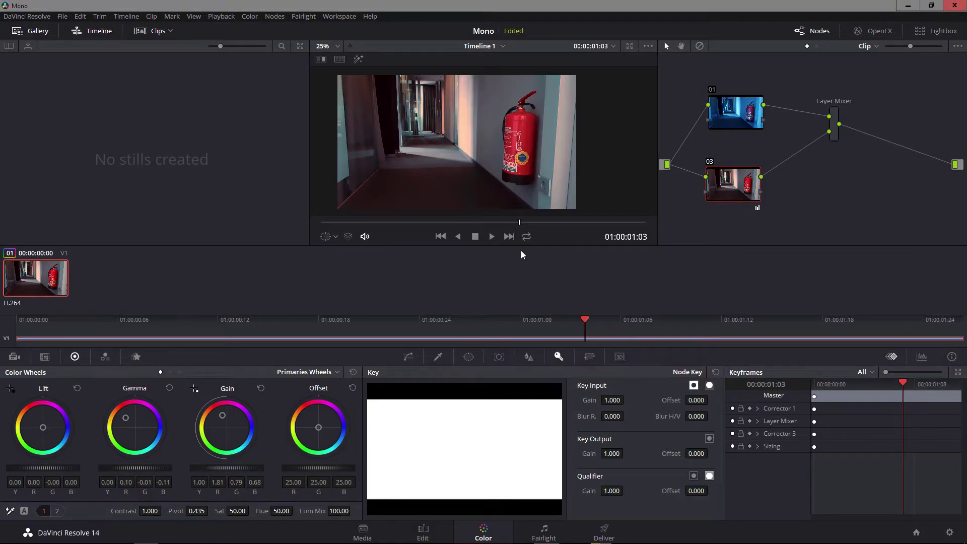
- Add a serial node 04 after node 03
{"action": "right_click", "coordinate": [719, 189]}
{"action": "mouse_move", "coordinate": [748, 220]}
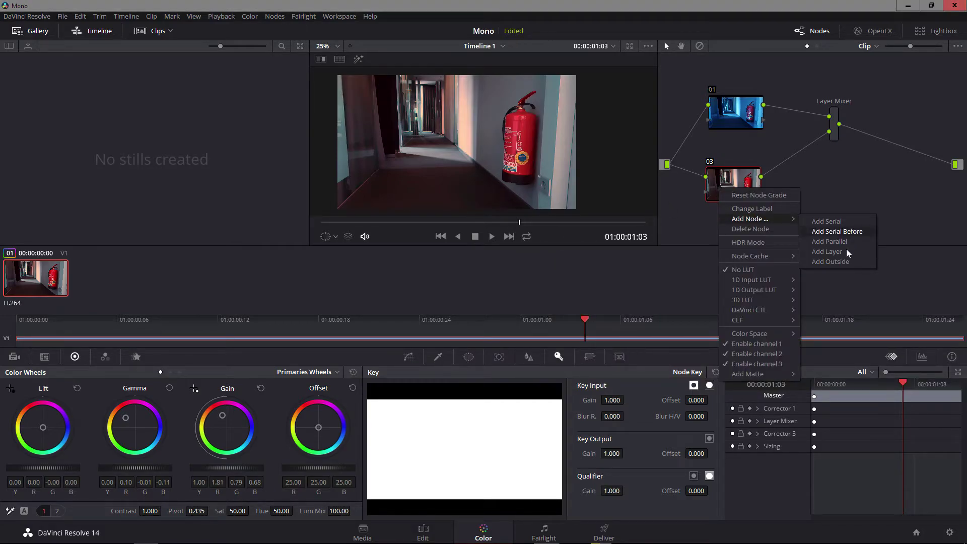
{"action": "left_click", "coordinate": [841, 221]}
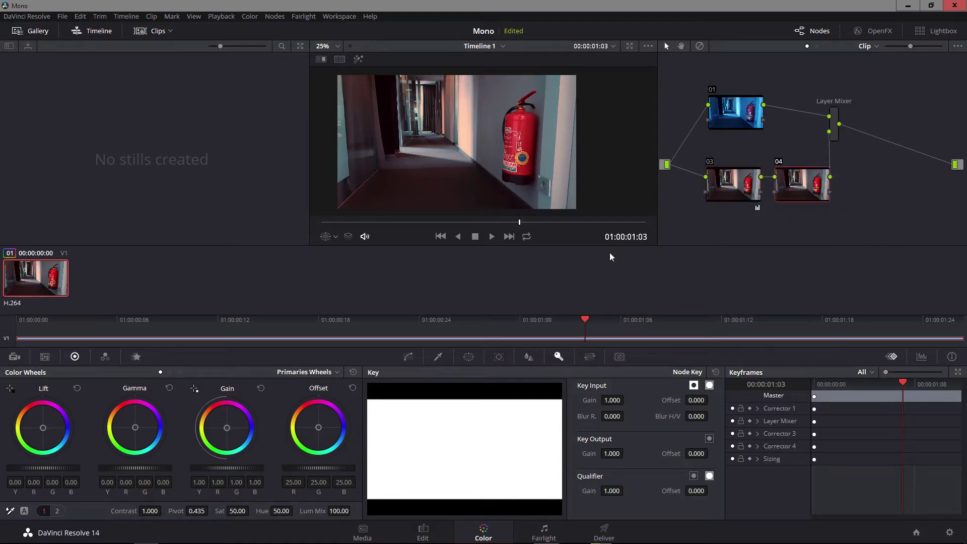
- Key the red extinguisher with an HSL qualifier, Blur Radius 13.0, and play back to check the matte
{"action": "left_click", "coordinate": [437, 356]}
{"action": "scroll", "coordinate": [501, 151], "scroll_direction": "up", "scroll_amount": 2}
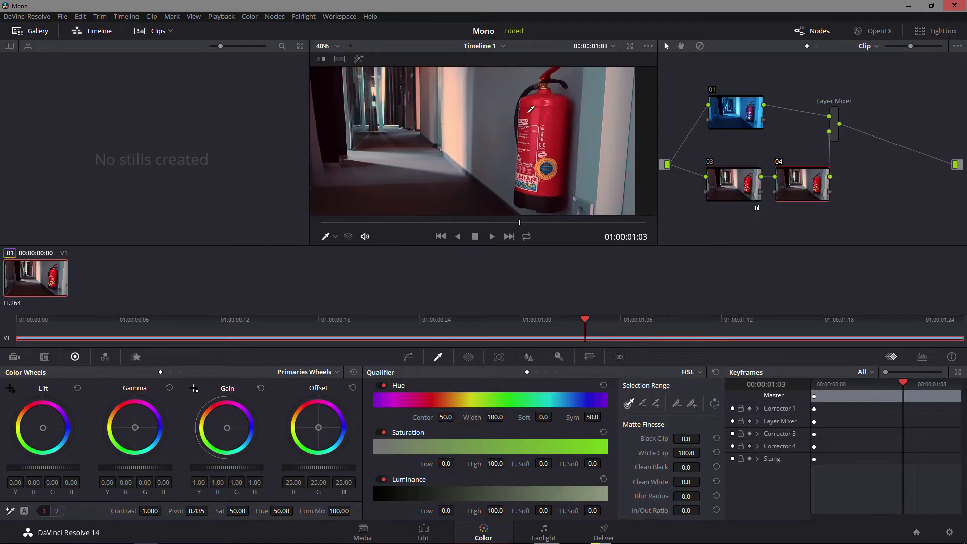
{"action": "mouse_move", "coordinate": [530, 108]}
{"action": "left_mouse_down"}
{"action": "mouse_move", "coordinate": [550, 114]}
{"action": "mouse_move", "coordinate": [567, 138]}
{"action": "left_mouse_up"}
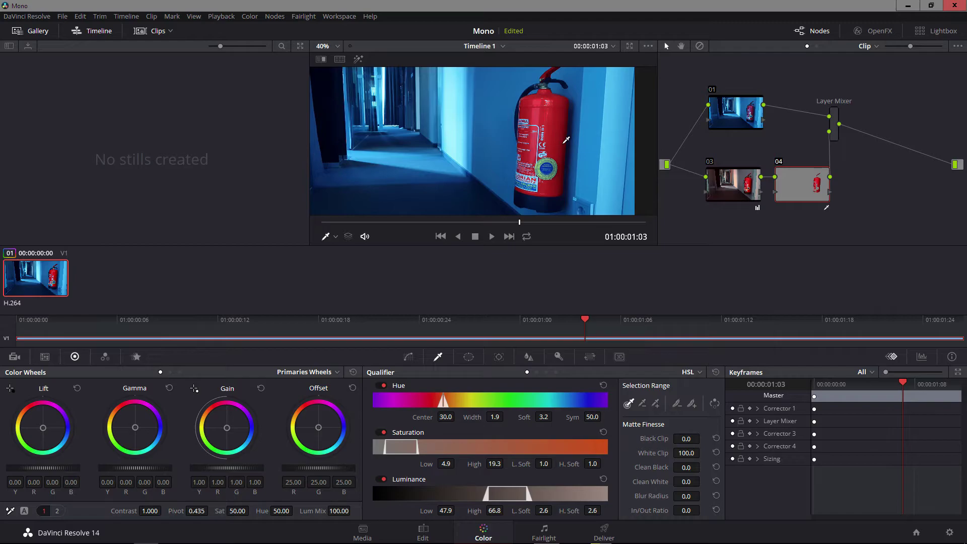
{"action": "key", "text": "shift+h"}
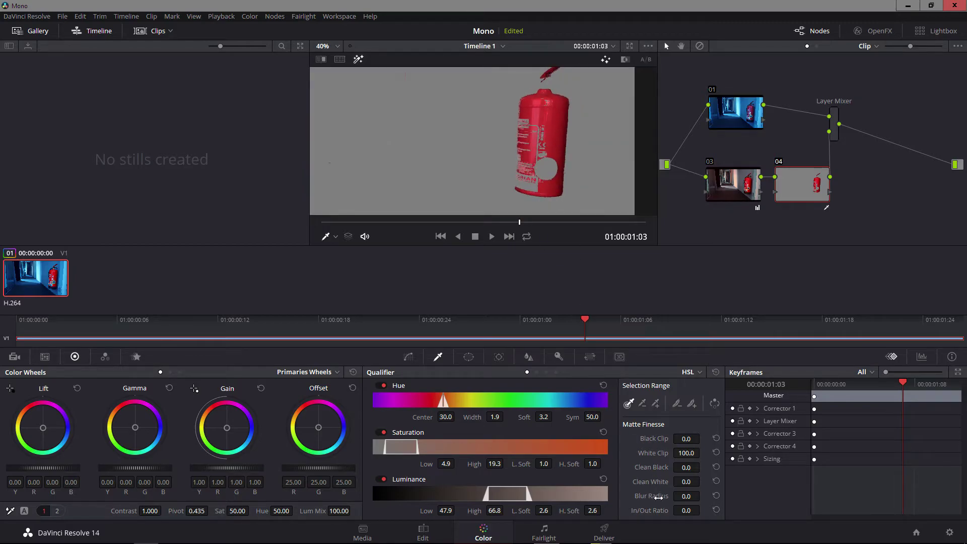
{"action": "left_click_drag", "start_coordinate": [658, 497], "coordinate": [685, 497]}
{"action": "left_click", "coordinate": [423, 222]}
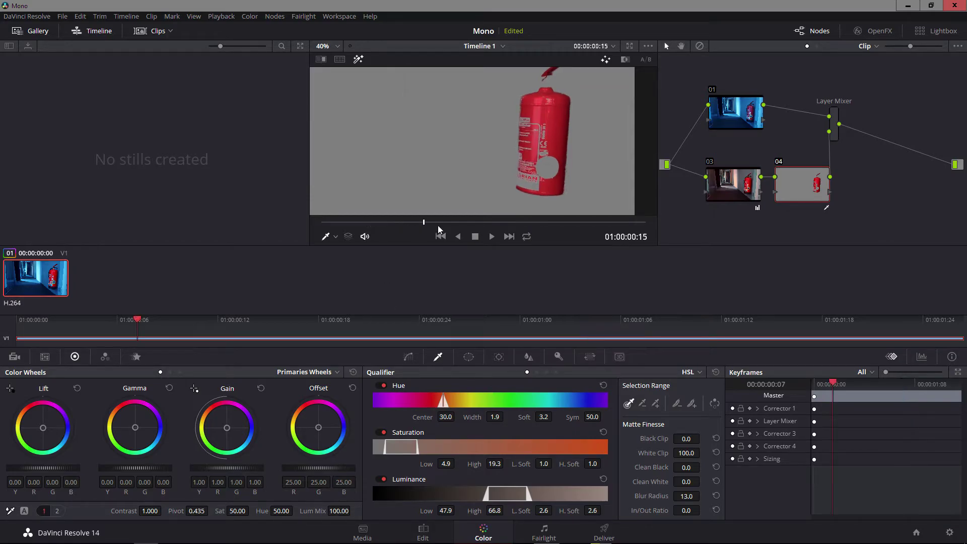
{"action": "key", "text": "space"}
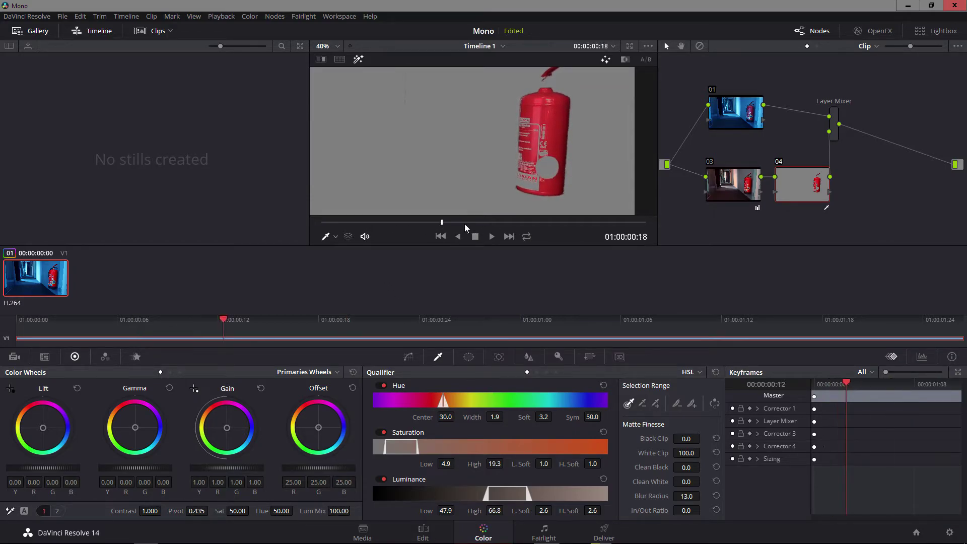
- Jump to frame 01:00:01:05 and spread out the Layer Mixer, node 01 and nodes 03–04
{"action": "left_click", "coordinate": [533, 222]}
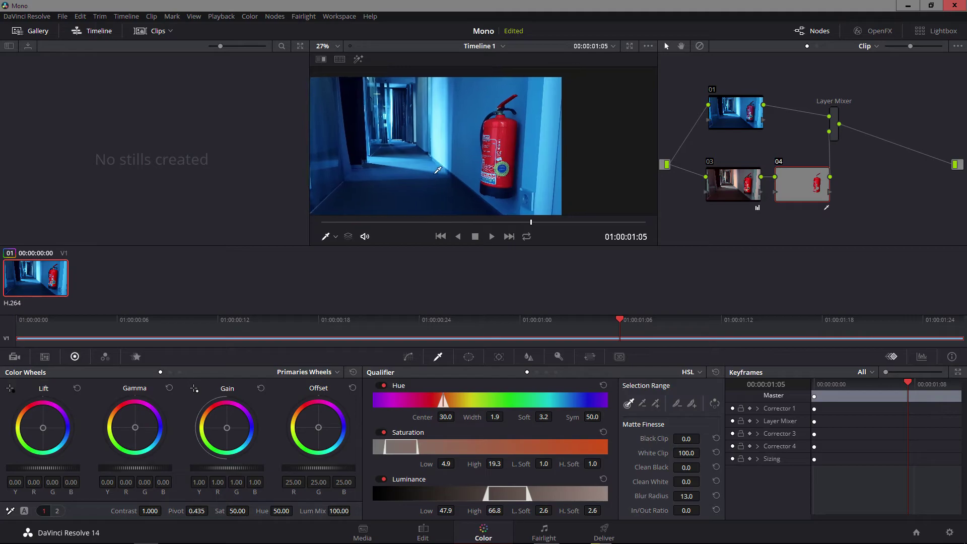
{"action": "left_click_drag", "start_coordinate": [839, 131], "coordinate": [862, 135]}
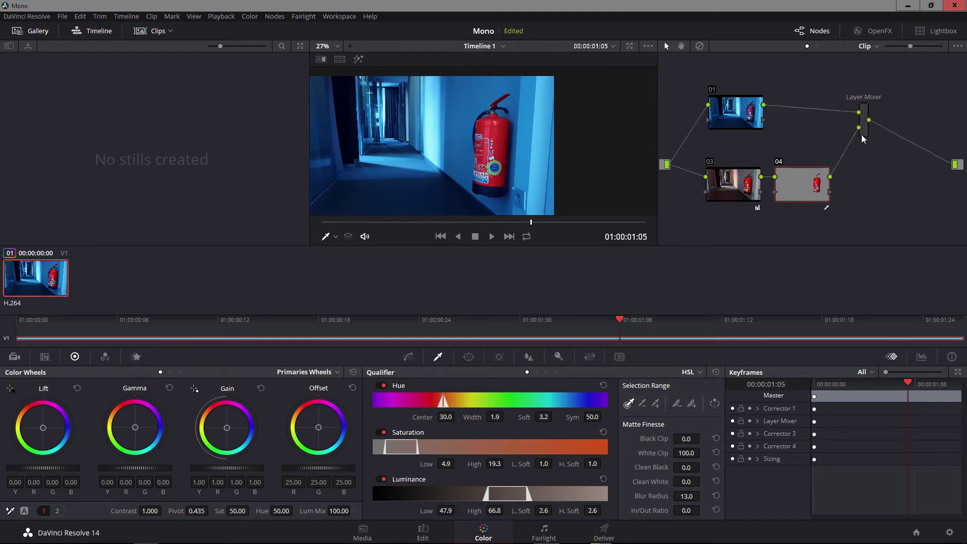
{"action": "left_click_drag", "start_coordinate": [810, 181], "coordinate": [813, 182]}
{"action": "left_click_drag", "start_coordinate": [863, 129], "coordinate": [883, 122]}
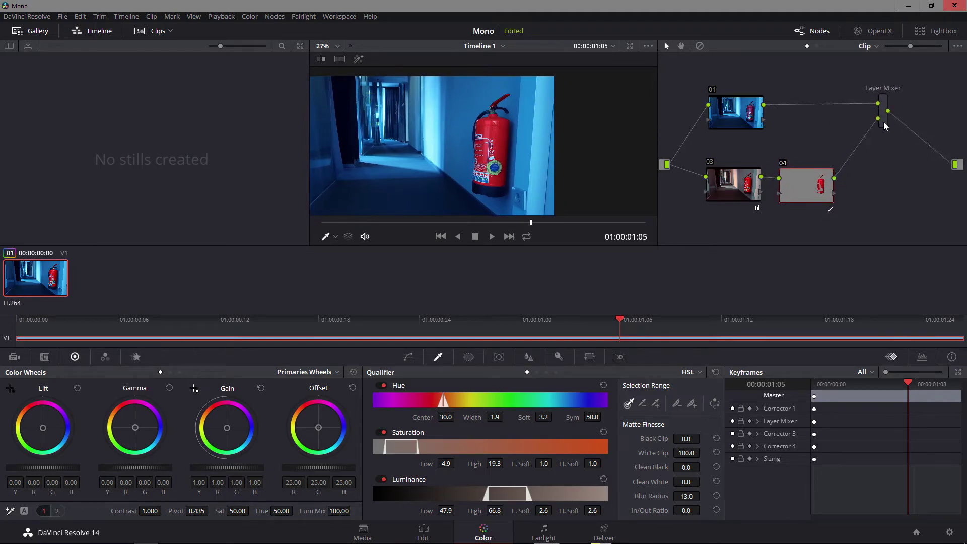
{"action": "left_click_drag", "start_coordinate": [820, 224], "coordinate": [727, 172]}
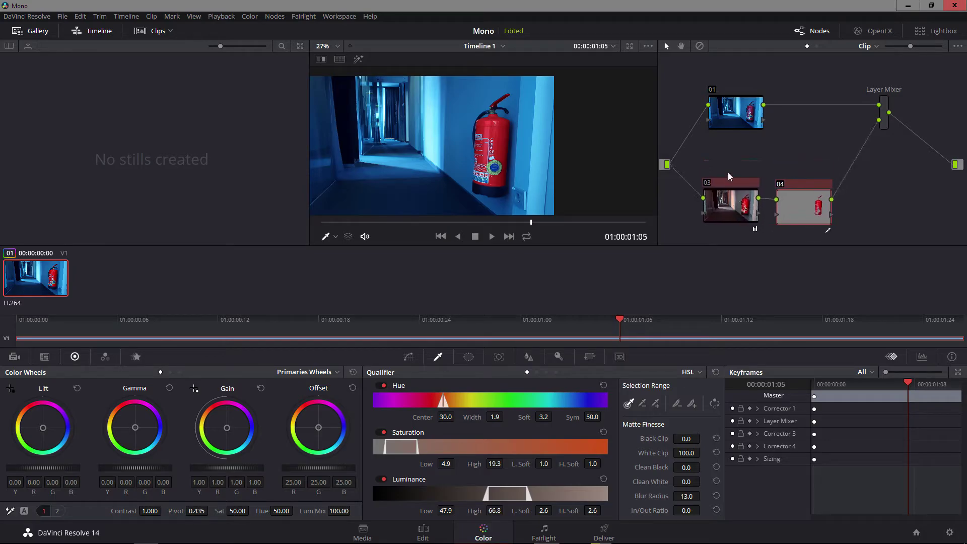
{"action": "left_click_drag", "start_coordinate": [727, 111], "coordinate": [726, 99]}
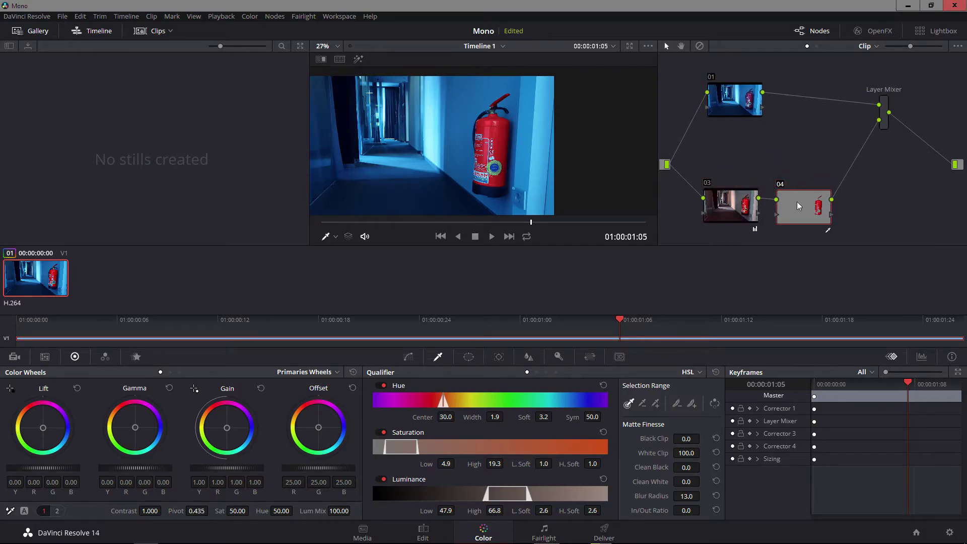
{"action": "left_click_drag", "start_coordinate": [799, 192], "coordinate": [800, 188]}
- Add corrector node 05 fed by node 01's output, with node 04's matte as its key input
{"action": "right_click", "coordinate": [791, 123]}
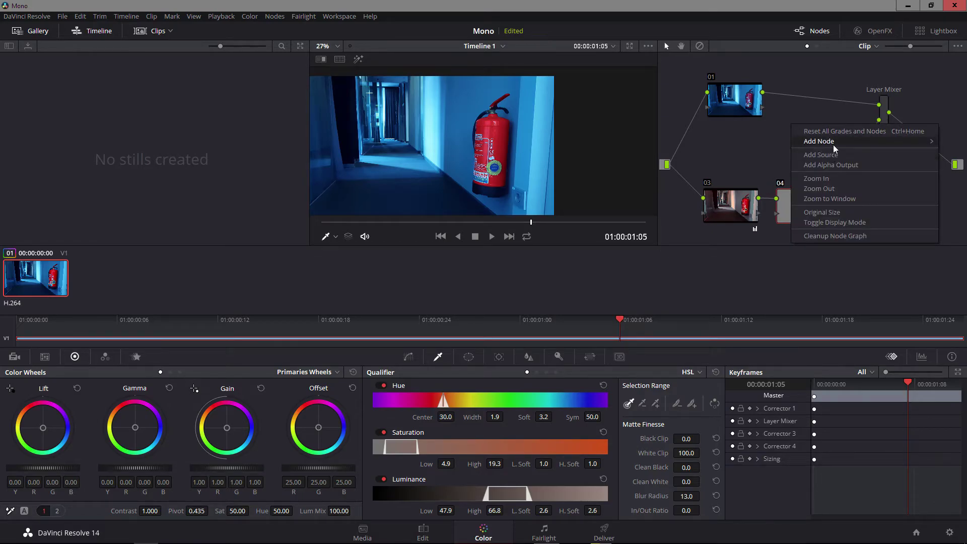
{"action": "mouse_move", "coordinate": [820, 143]}
{"action": "left_click", "coordinate": [780, 143]}
{"action": "left_click_drag", "start_coordinate": [790, 128], "coordinate": [791, 147]}
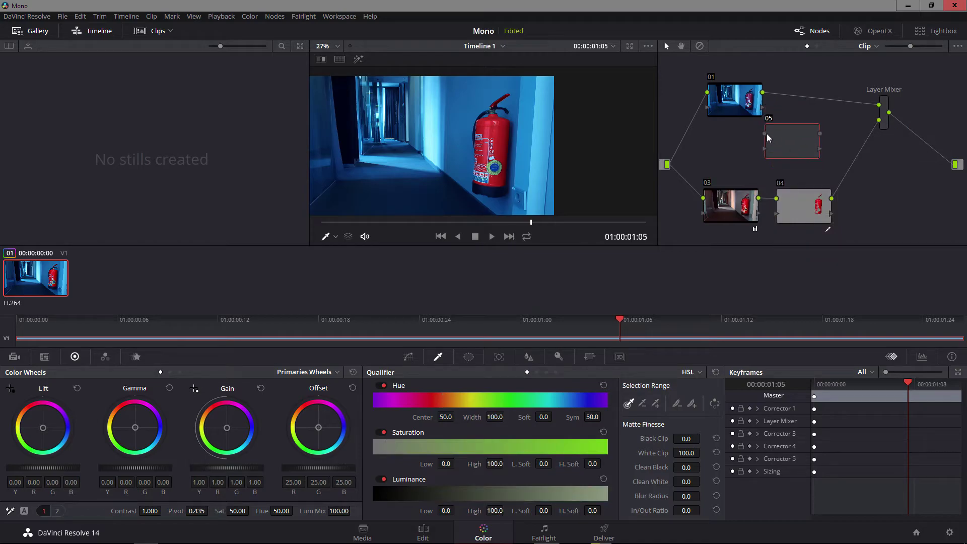
{"action": "left_click_drag", "start_coordinate": [763, 93], "coordinate": [764, 133]}
{"action": "left_click_drag", "start_coordinate": [737, 107], "coordinate": [701, 102]}
{"action": "left_click_drag", "start_coordinate": [791, 141], "coordinate": [812, 145]}
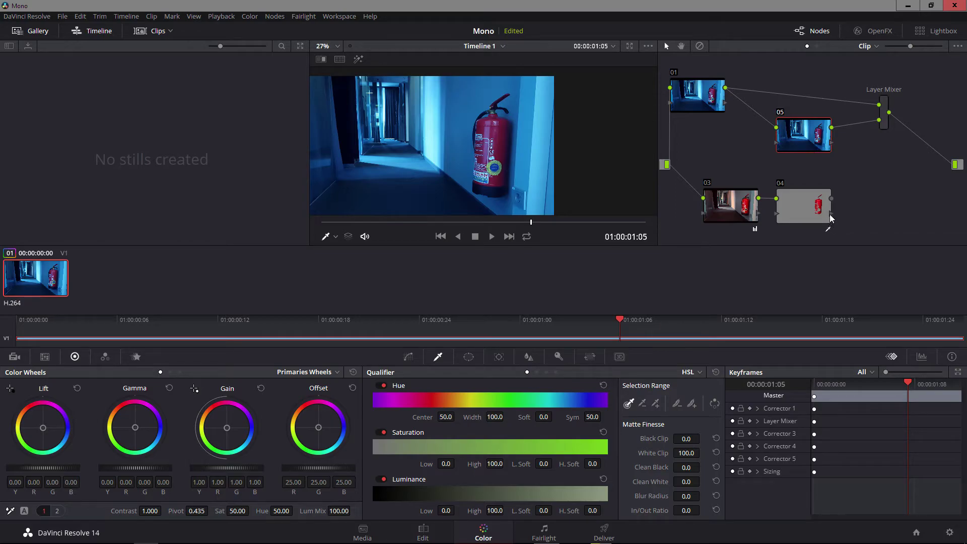
{"action": "left_click_drag", "start_coordinate": [830, 214], "coordinate": [875, 200]}
{"action": "left_click_drag", "start_coordinate": [798, 142], "coordinate": [804, 143]}
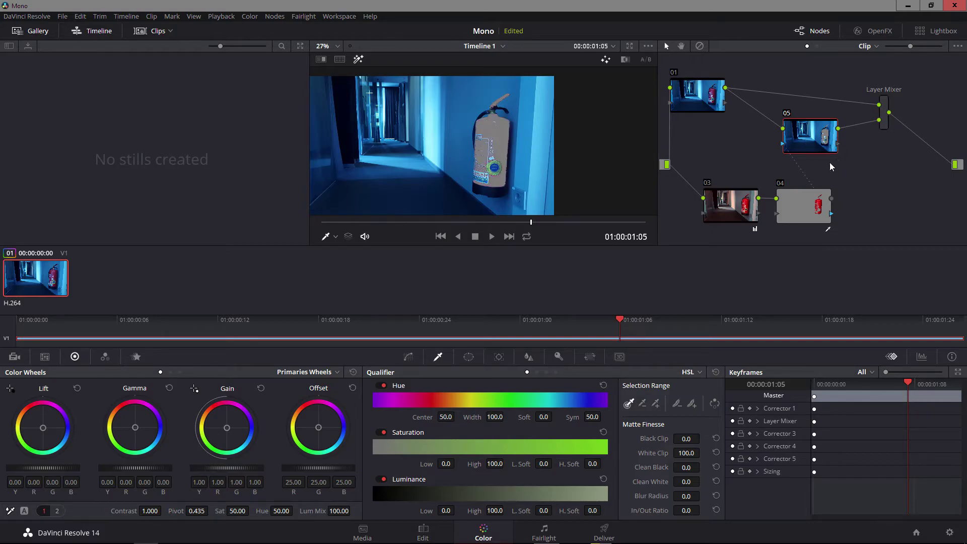
- Invert node 05's key input and connect the clip source directly to node 05's input
{"action": "left_click", "coordinate": [558, 357]}
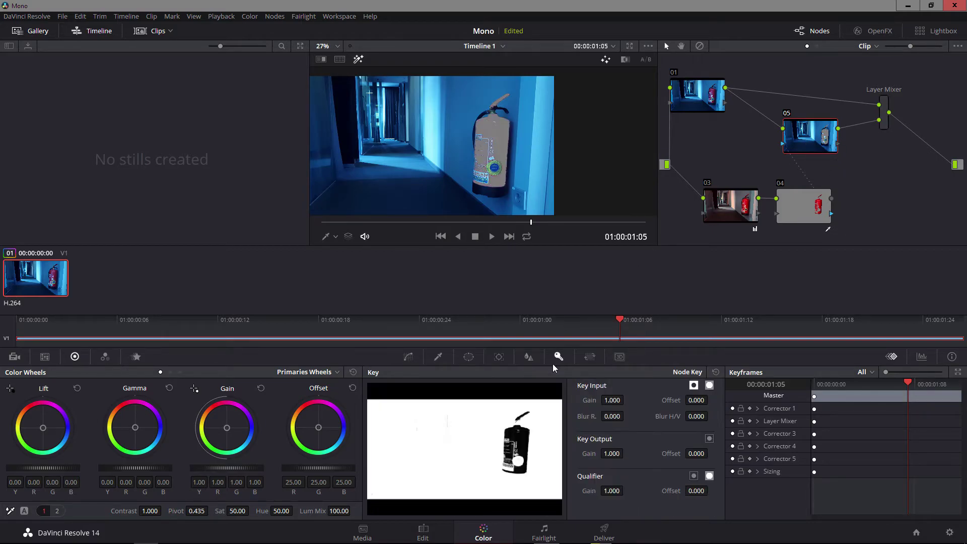
{"action": "left_click", "coordinate": [693, 387]}
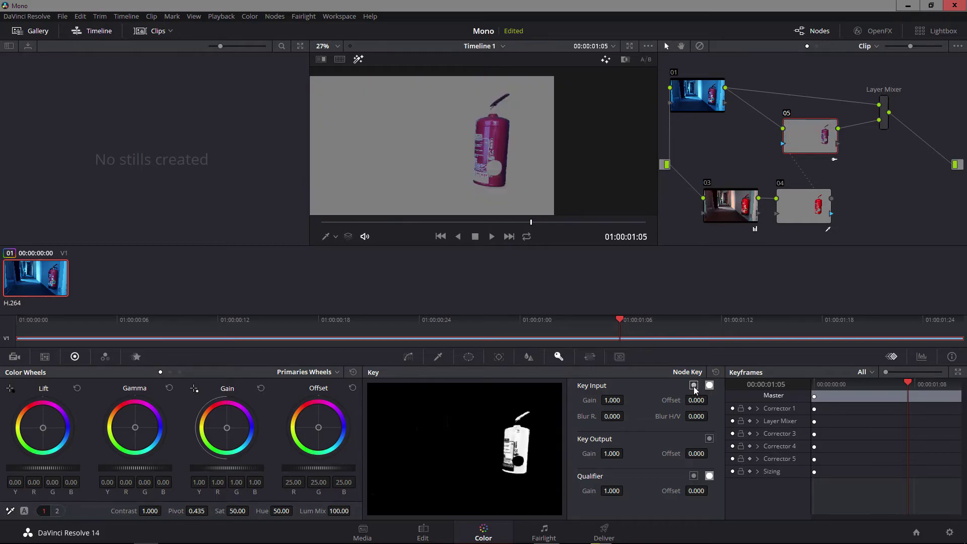
{"action": "left_click", "coordinate": [683, 91]}
{"action": "left_click_drag", "start_coordinate": [704, 95], "coordinate": [718, 91]}
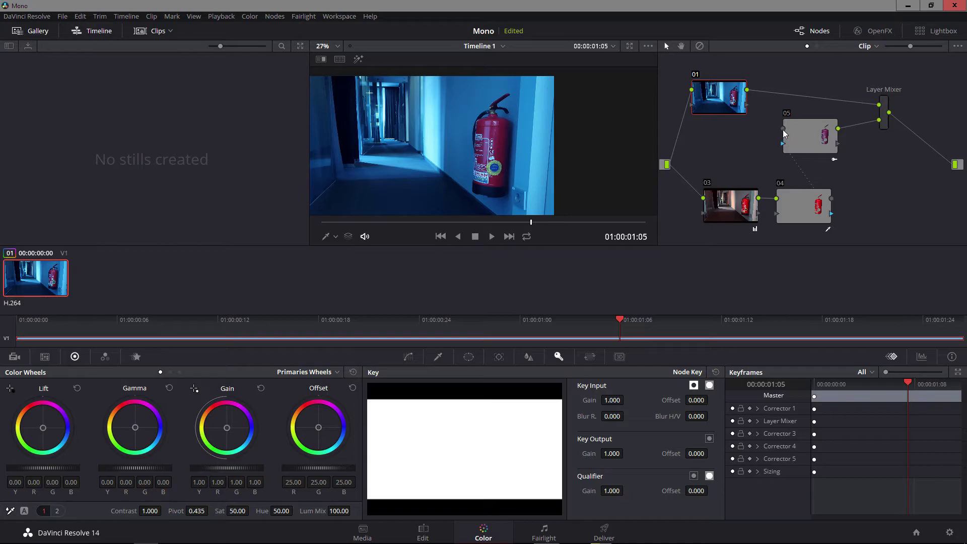
{"action": "left_click_drag", "start_coordinate": [783, 129], "coordinate": [665, 165]}
{"action": "left_click_drag", "start_coordinate": [788, 142], "coordinate": [769, 140]}
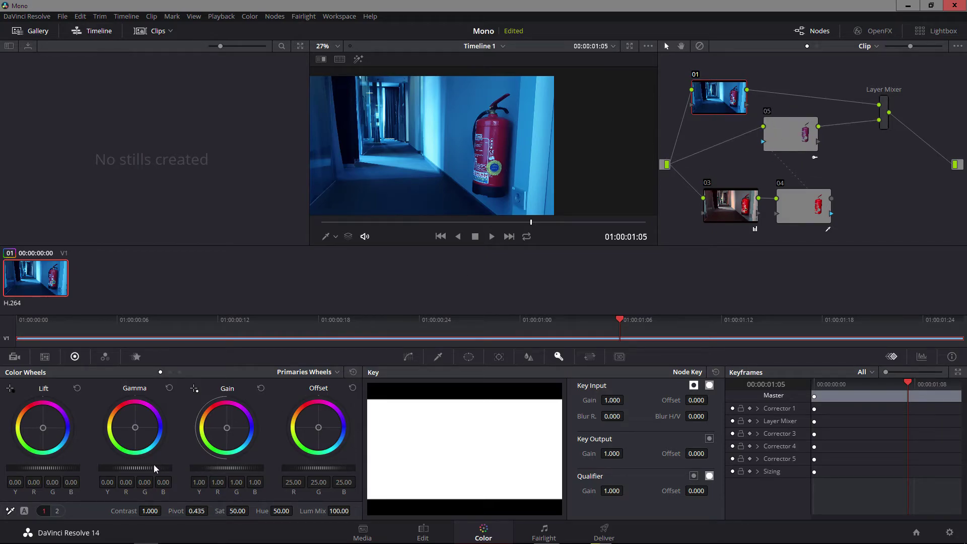
- Discard a trial Gamma tweak and set node 05's Gain to 1.25 red, 0.95 green, 0.72 blue
{"action": "left_click_drag", "start_coordinate": [144, 414], "coordinate": [160, 436]}
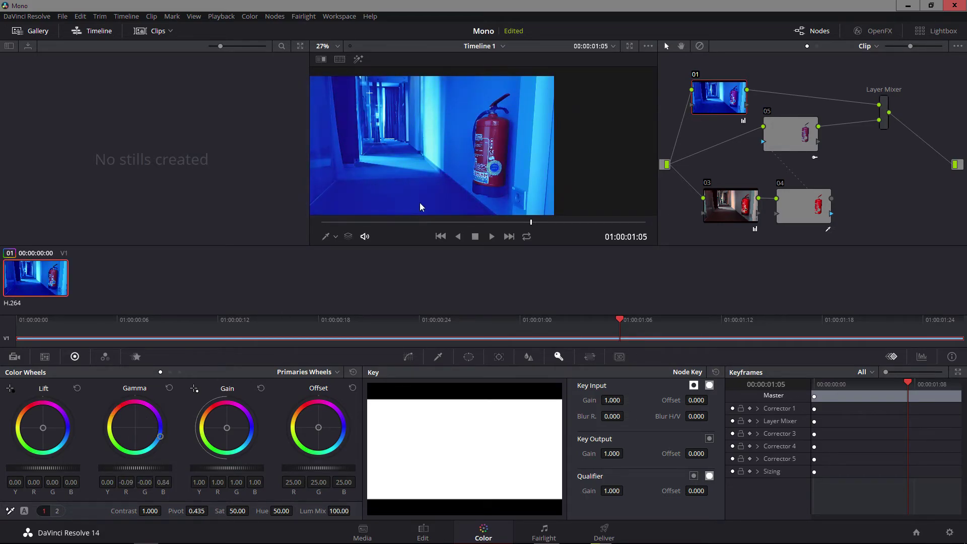
{"action": "left_click", "coordinate": [169, 389]}
{"action": "left_click", "coordinate": [780, 132]}
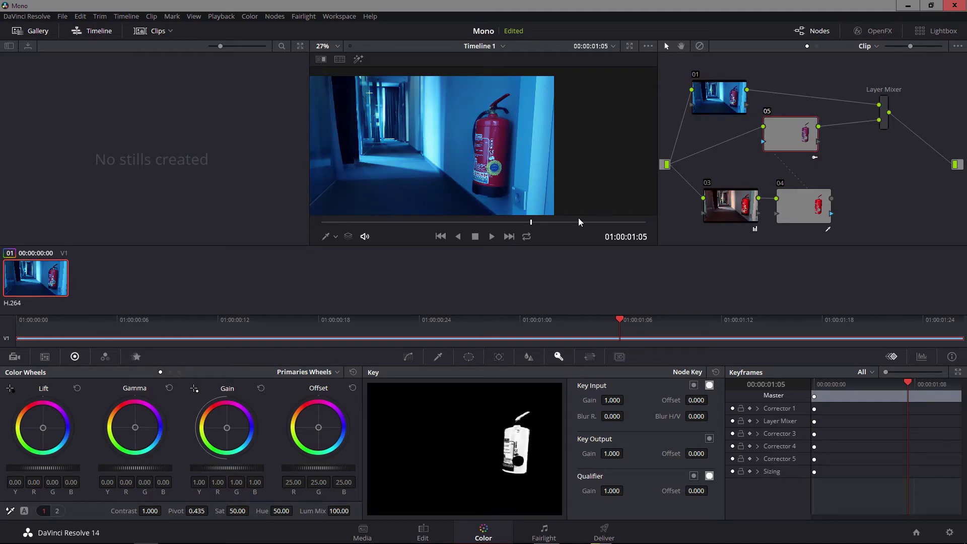
{"action": "left_click_drag", "start_coordinate": [227, 427], "coordinate": [223, 423]}
{"action": "left_click_drag", "start_coordinate": [703, 97], "coordinate": [691, 96]}
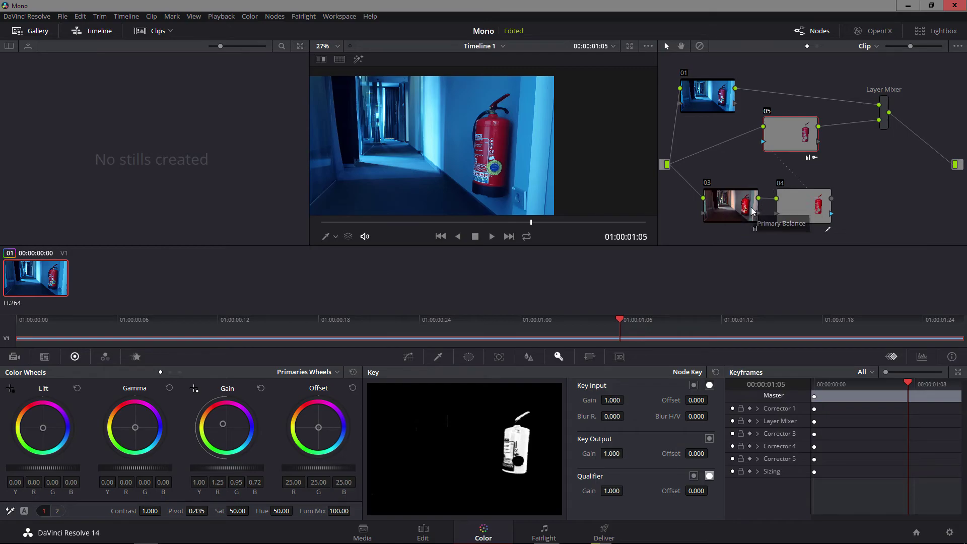
- Move node 05 beside the Layer Mixer and group nodes 03 and 04 at the lower left
{"action": "left_click_drag", "start_coordinate": [795, 137], "coordinate": [801, 145]}
{"action": "left_click_drag", "start_coordinate": [730, 204], "coordinate": [722, 203]}
{"action": "left_click_drag", "start_coordinate": [793, 147], "coordinate": [846, 156]}
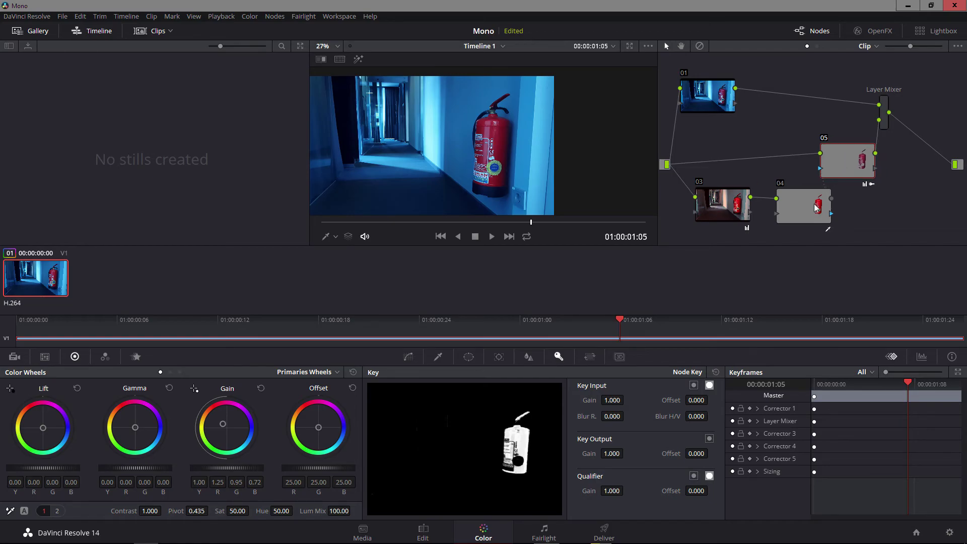
{"action": "left_click_drag", "start_coordinate": [815, 207], "coordinate": [781, 208]}
{"action": "mouse_move", "coordinate": [885, 125]}
{"action": "left_mouse_down"}
{"action": "mouse_move", "coordinate": [918, 104]}
{"action": "mouse_move", "coordinate": [903, 121]}
{"action": "left_mouse_up"}
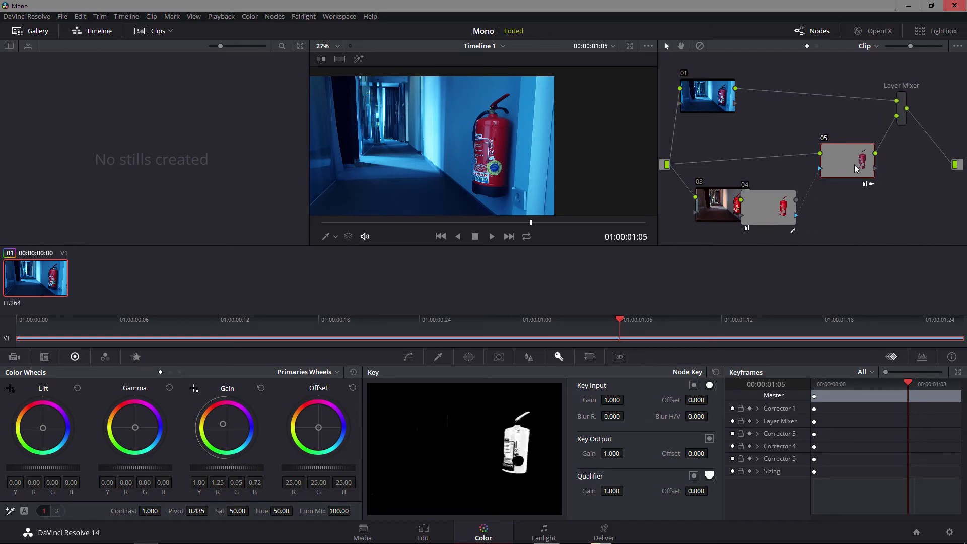
{"action": "left_click_drag", "start_coordinate": [854, 164], "coordinate": [852, 161]}
{"action": "left_click_drag", "start_coordinate": [782, 212], "coordinate": [794, 197]}
{"action": "left_click_drag", "start_coordinate": [799, 232], "coordinate": [692, 171]}
{"action": "left_click_drag", "start_coordinate": [766, 206], "coordinate": [748, 228]}
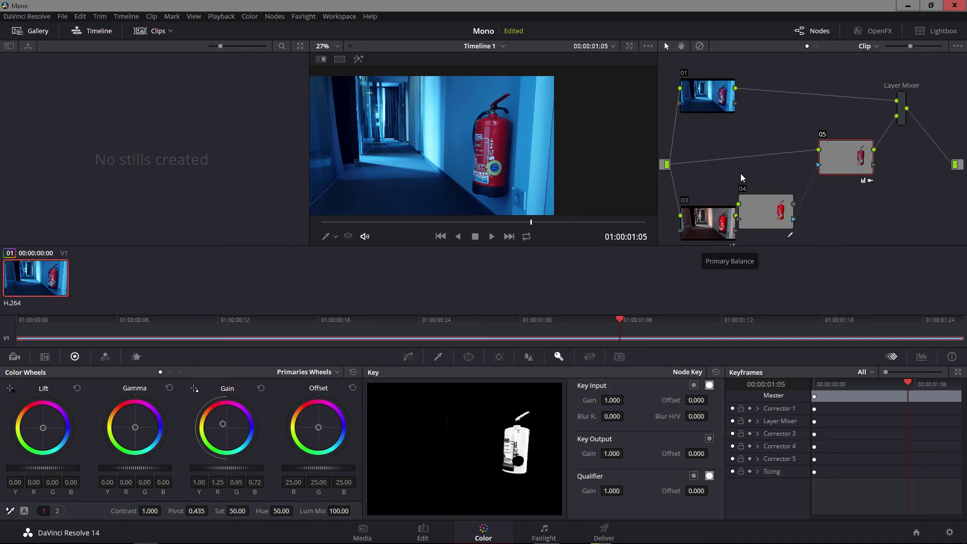
{"action": "left_click_drag", "start_coordinate": [838, 164], "coordinate": [833, 165]}
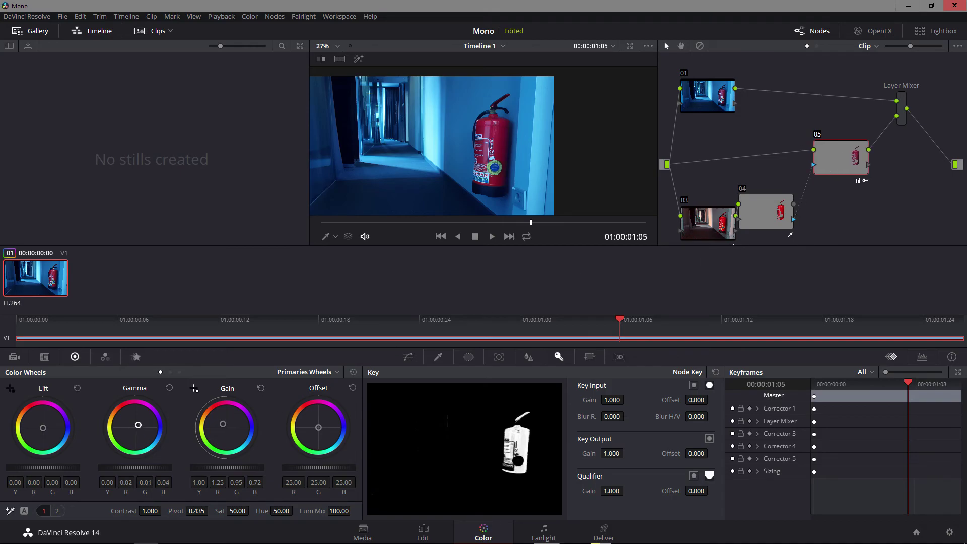
- Set node 05's Gamma to -0.03 red, 0.01 green, -0.00 blue and compare against bypass
{"action": "left_click_drag", "start_coordinate": [135, 427], "coordinate": [134, 431]}
{"action": "key", "text": "shift+d"}
{"action": "key", "text": "shift+d"}
{"action": "left_click_drag", "start_coordinate": [461, 132], "coordinate": [509, 131]}
{"action": "scroll", "coordinate": [506, 130], "scroll_direction": "down", "scroll_amount": 1}
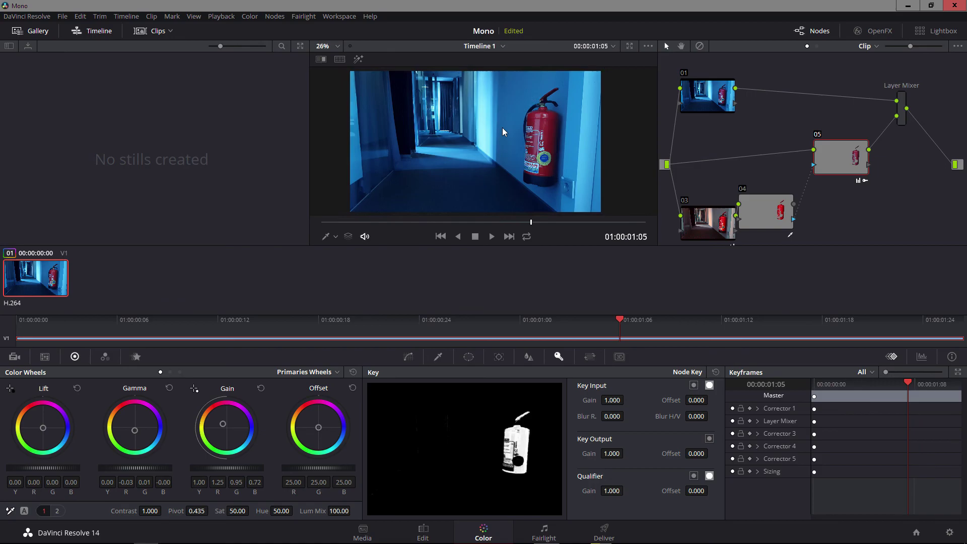